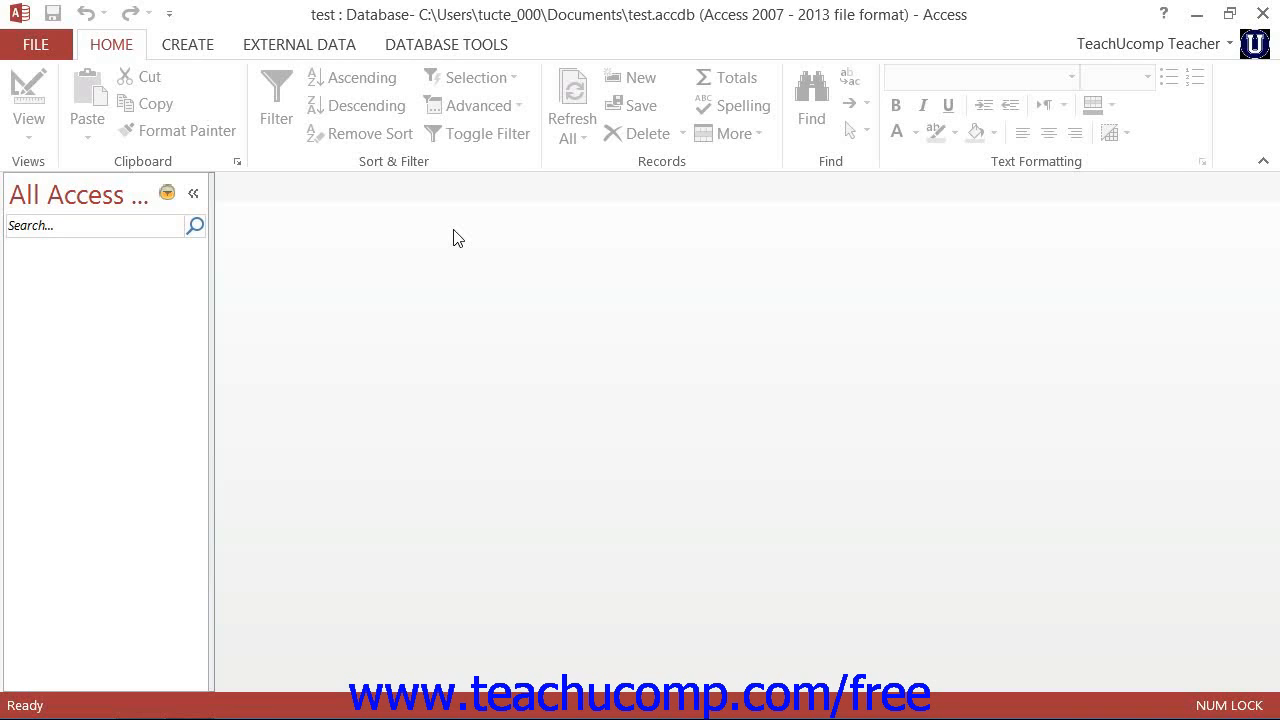
Create a new blank table in Design view and select its first field row.
left_click(183, 40)
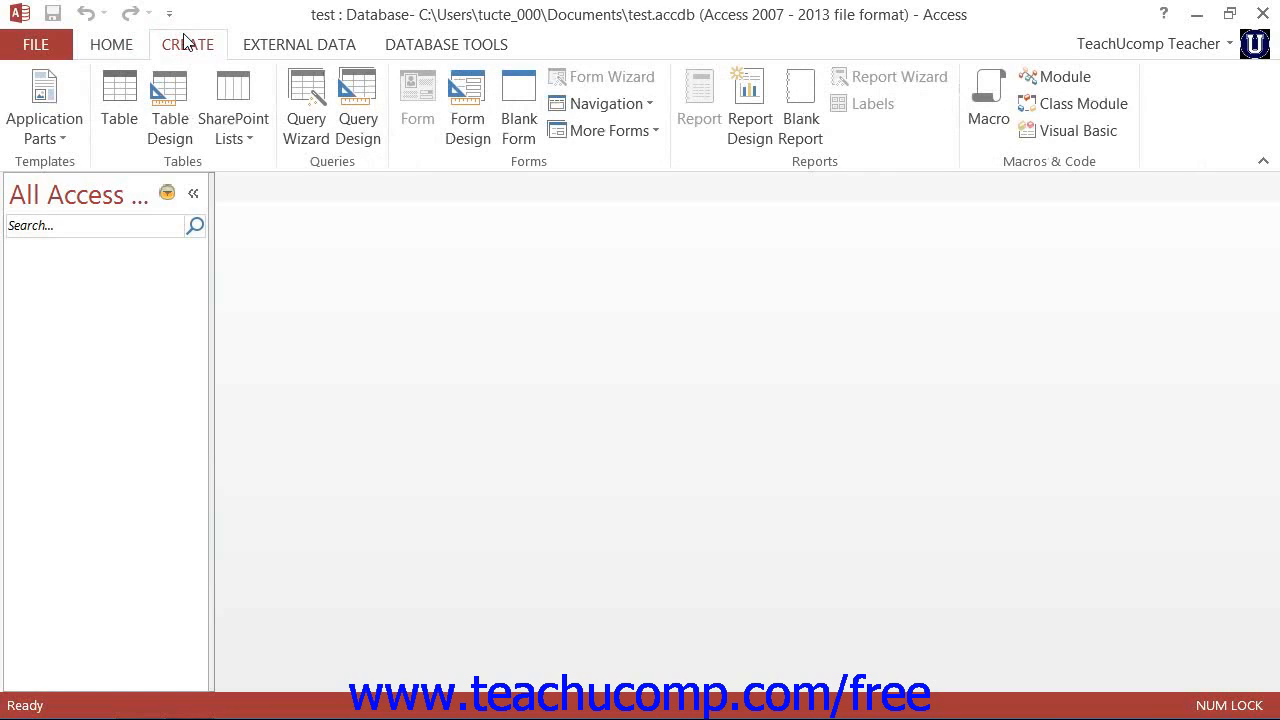
left_click(169, 114)
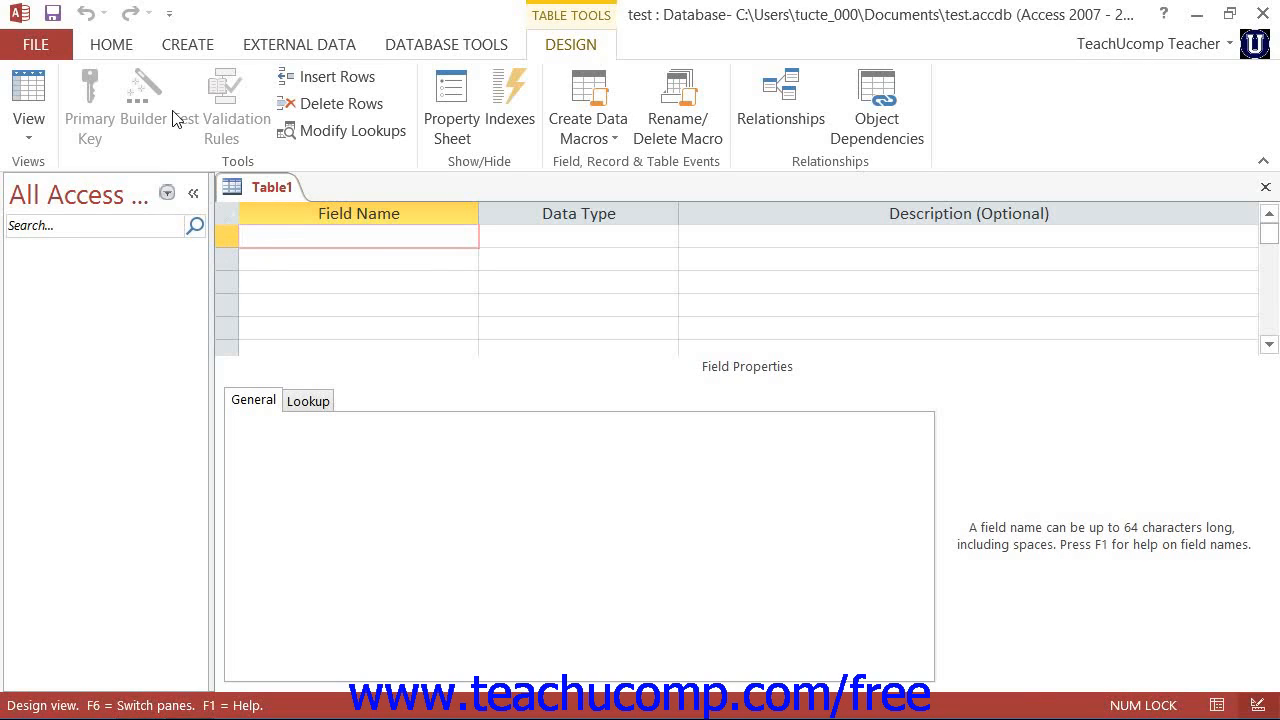
left_click(332, 247)
left_click(445, 404)
left_click(292, 244)
left_click(228, 240)
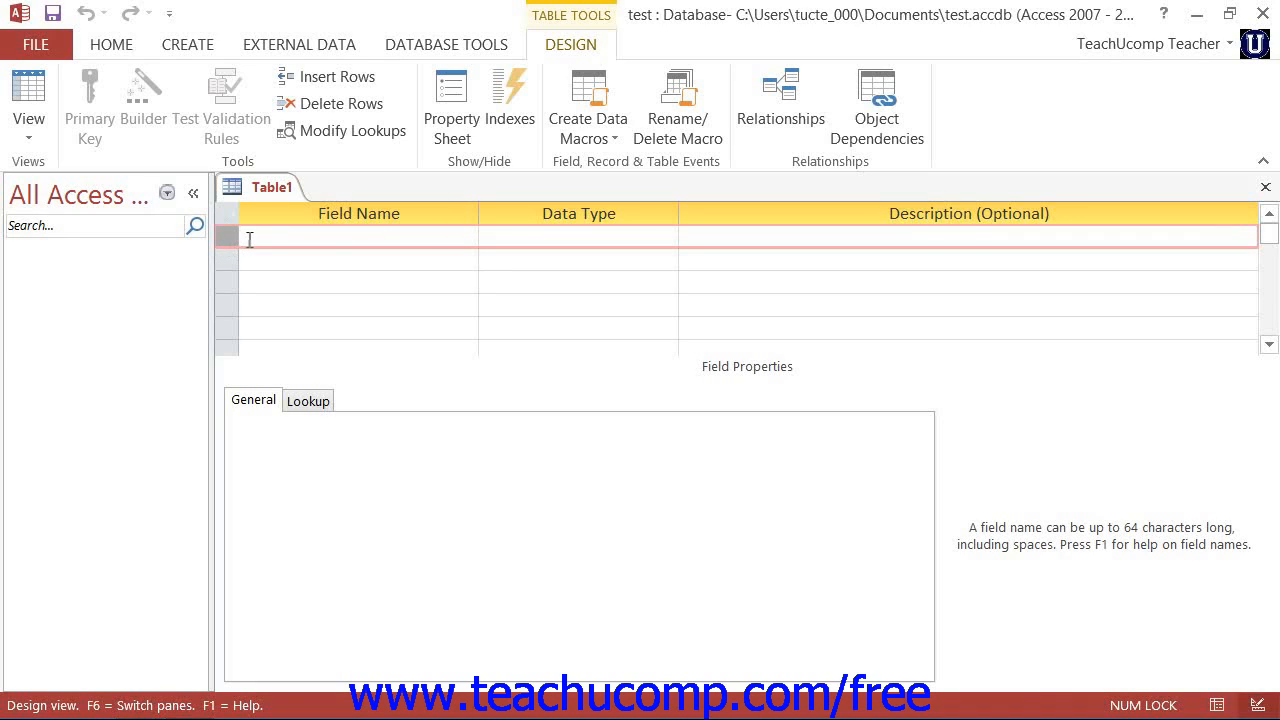
Add a first field named FieldName with the default Short Text data type.
left_click(256, 236)
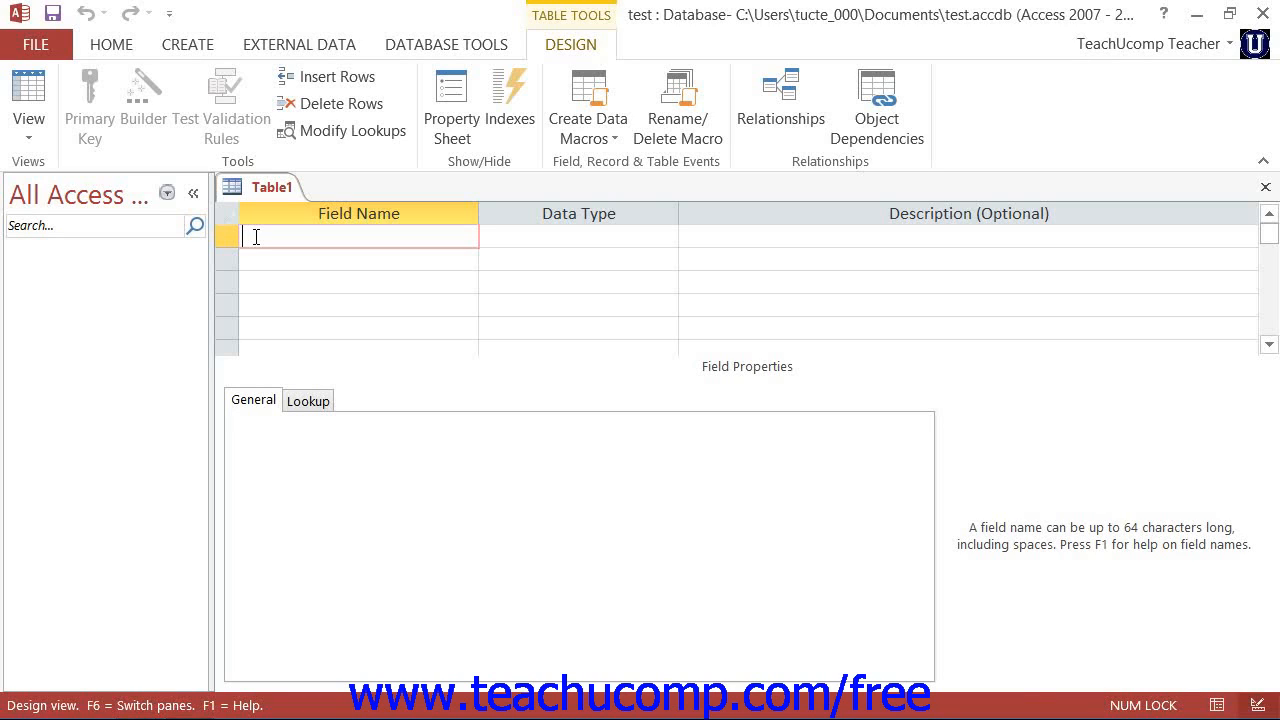
type("FieldName")
left_click(572, 236)
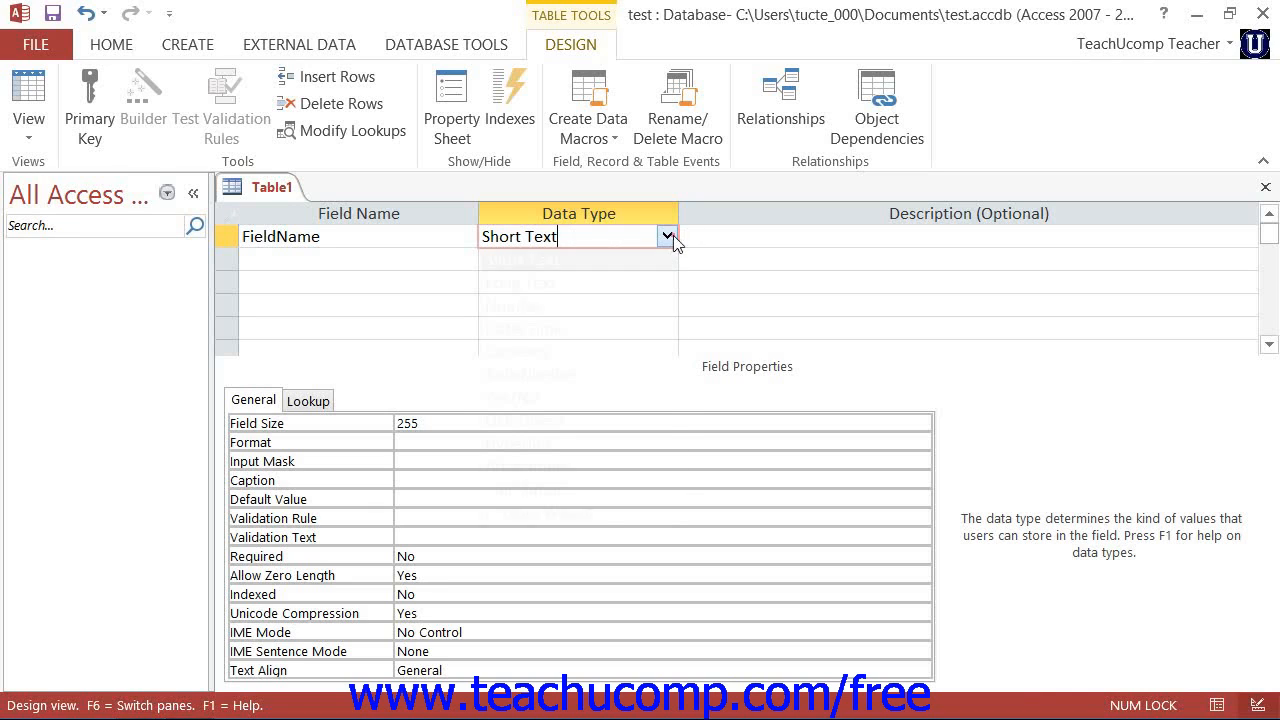
Try the Long Text, Number and Date/Time data types in turn on FieldName to compare their field properties.
left_click(667, 235)
left_click(636, 281)
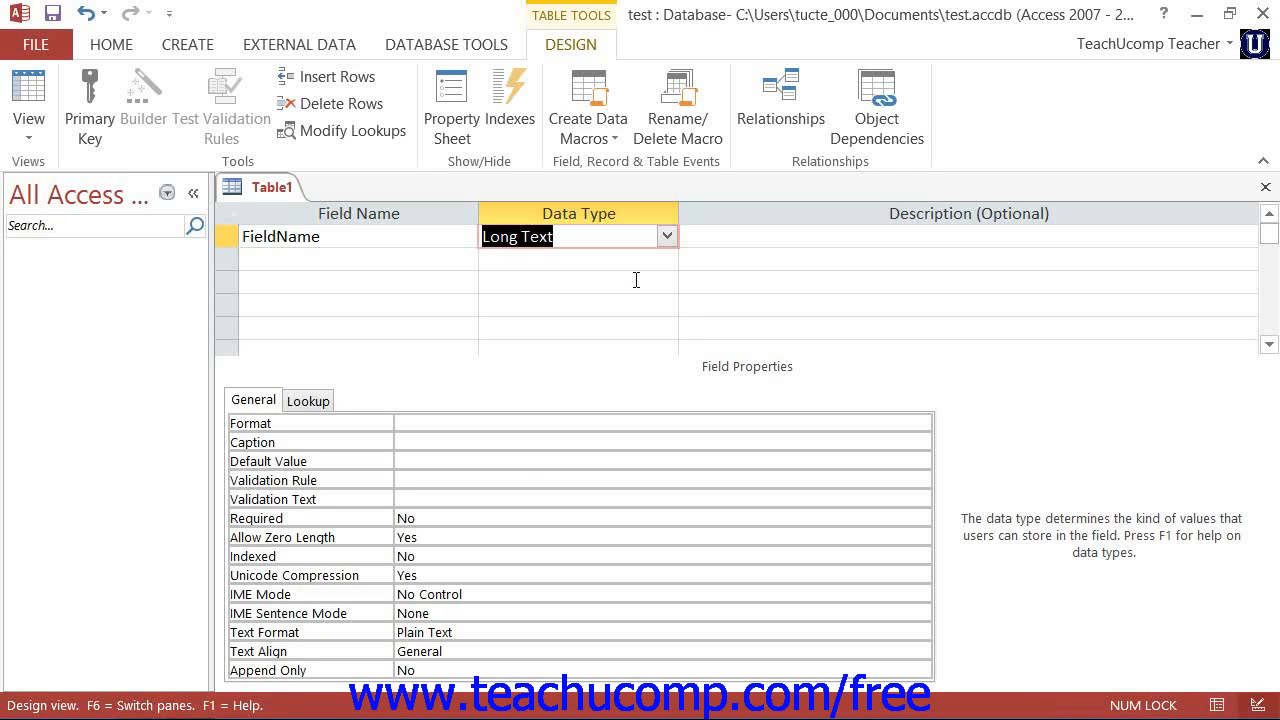
left_click(665, 236)
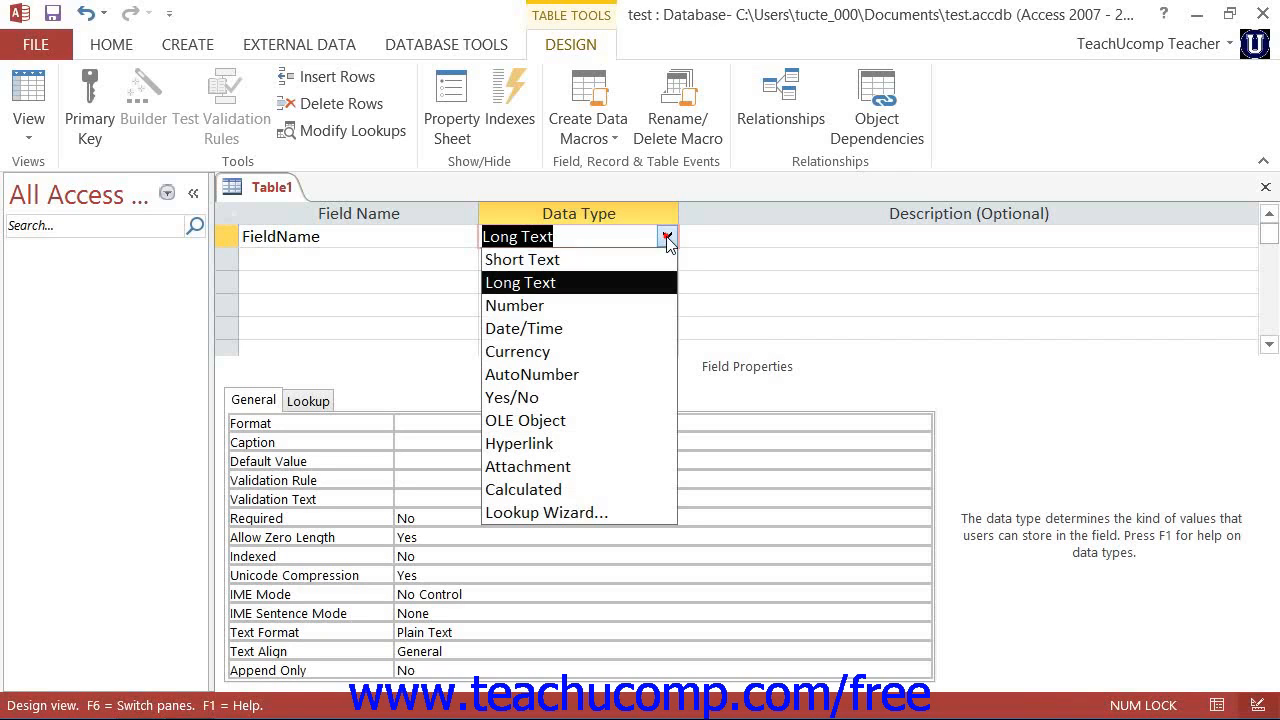
left_click(649, 300)
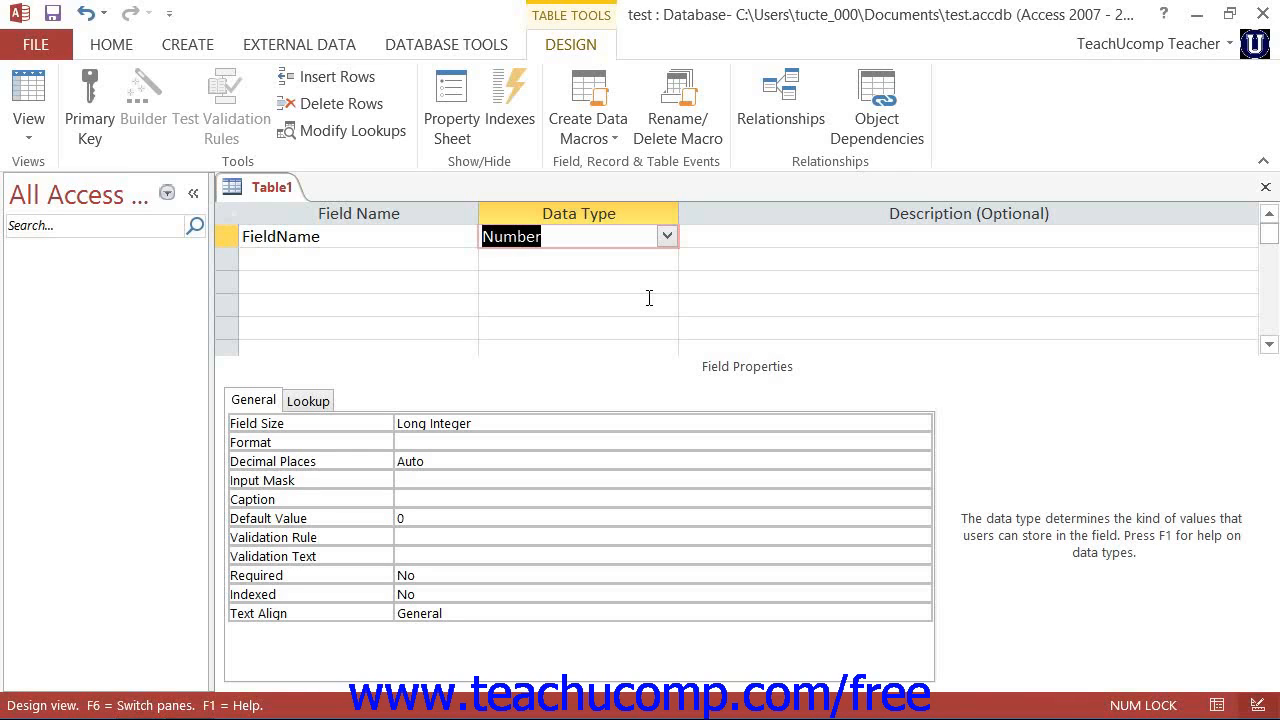
left_click(666, 238)
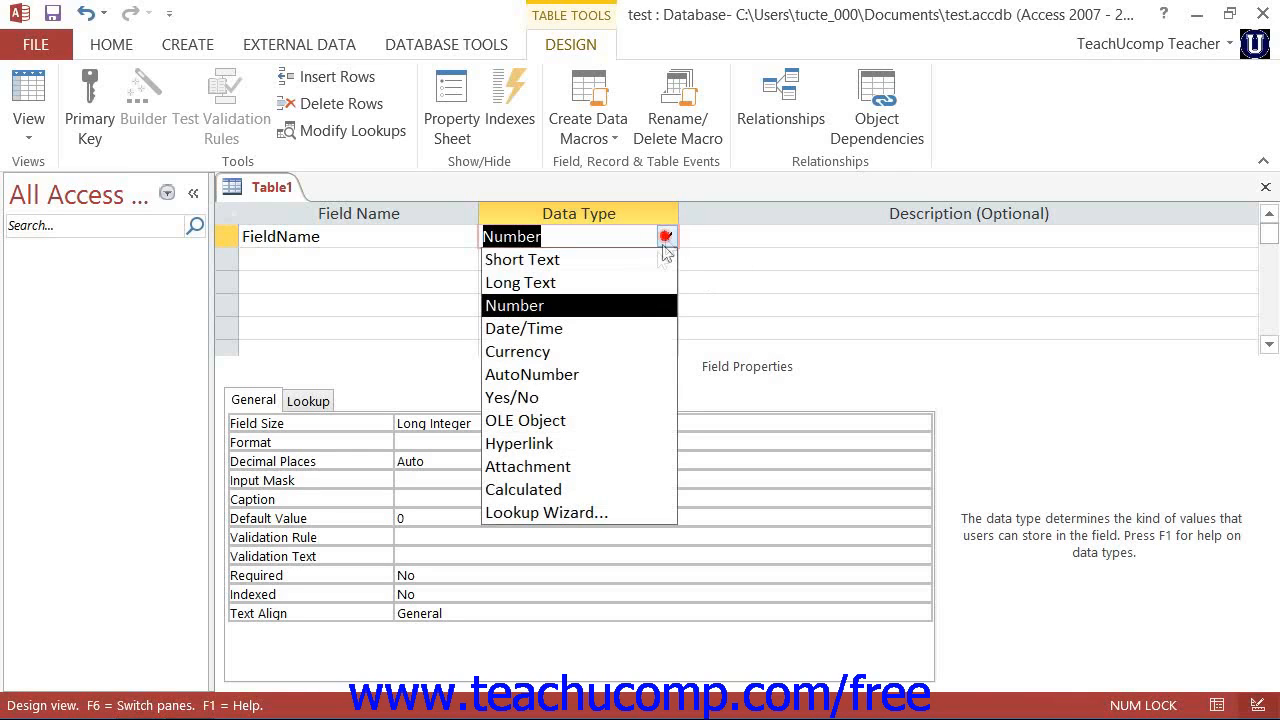
left_click(628, 328)
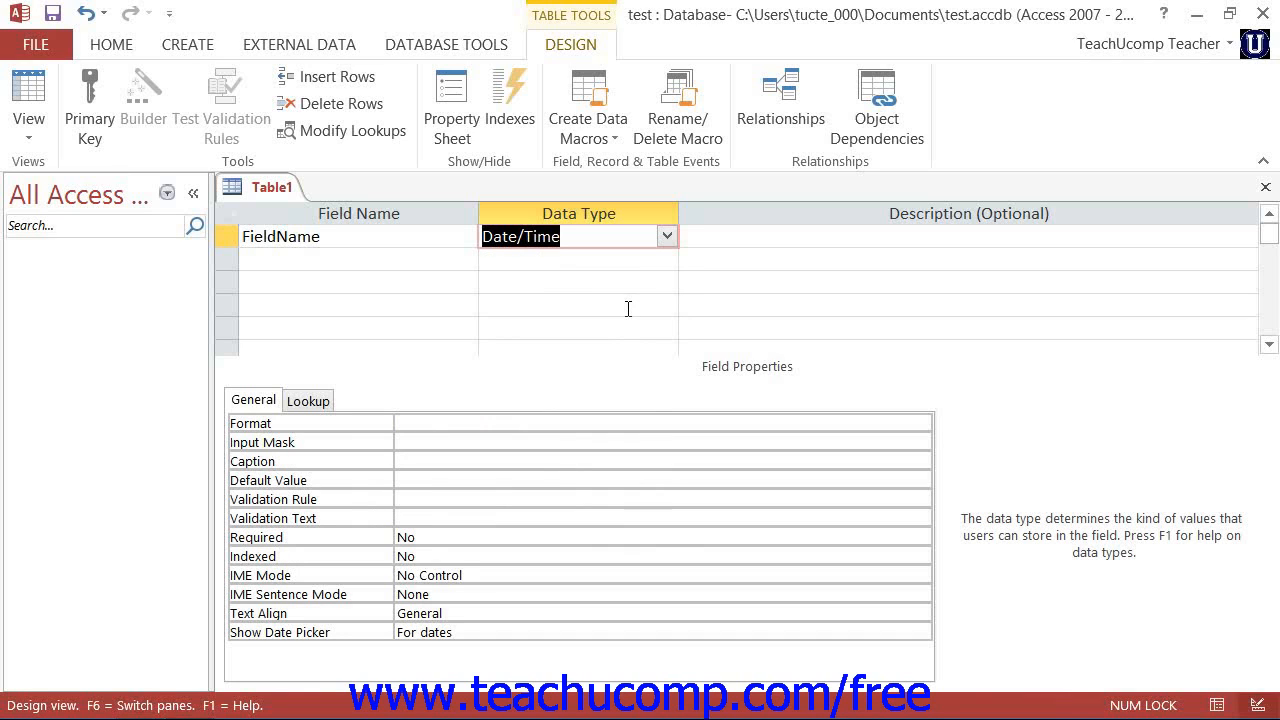
Try the Currency, AutoNumber and Yes/No data types in turn on FieldName.
left_click(666, 236)
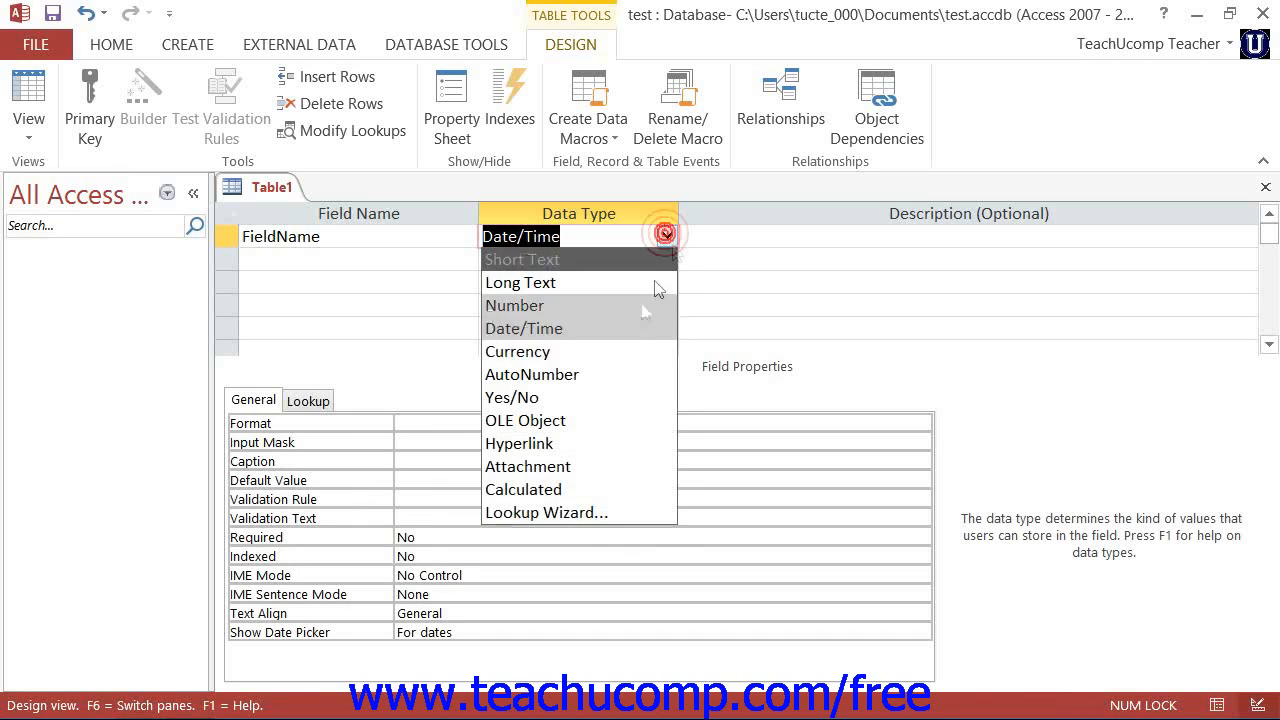
left_click(630, 351)
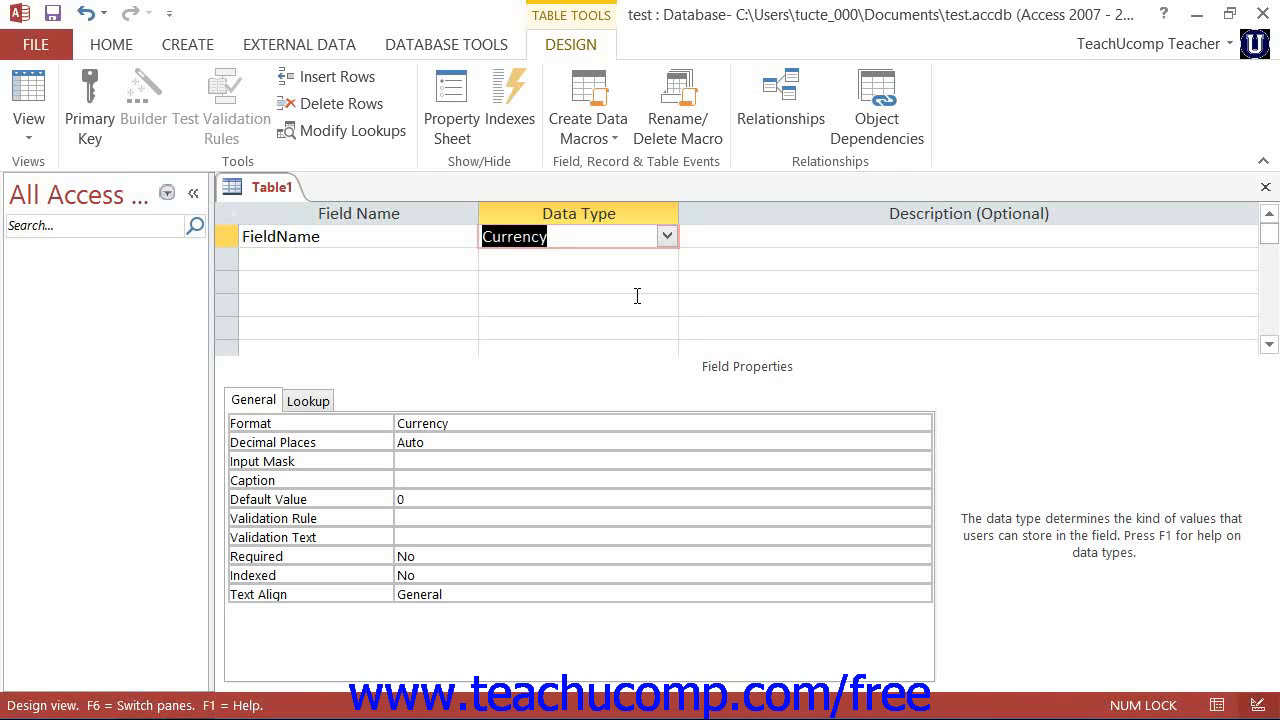
left_click(666, 237)
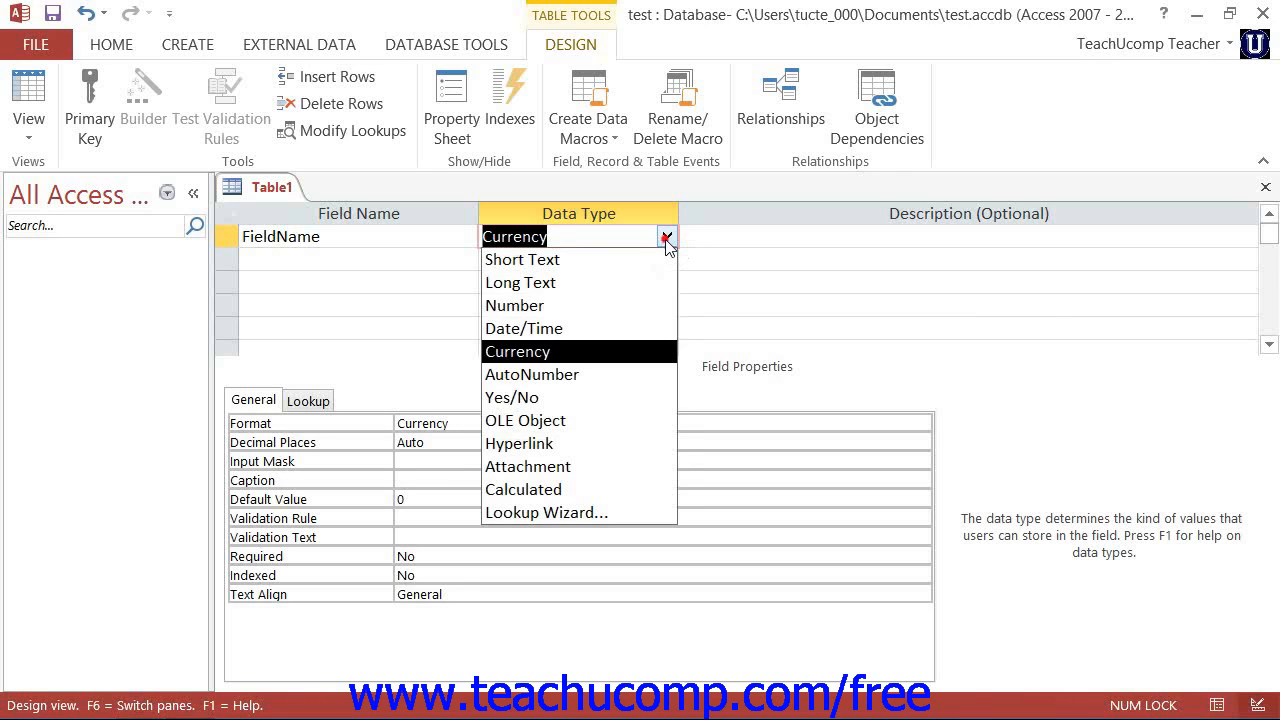
left_click(614, 374)
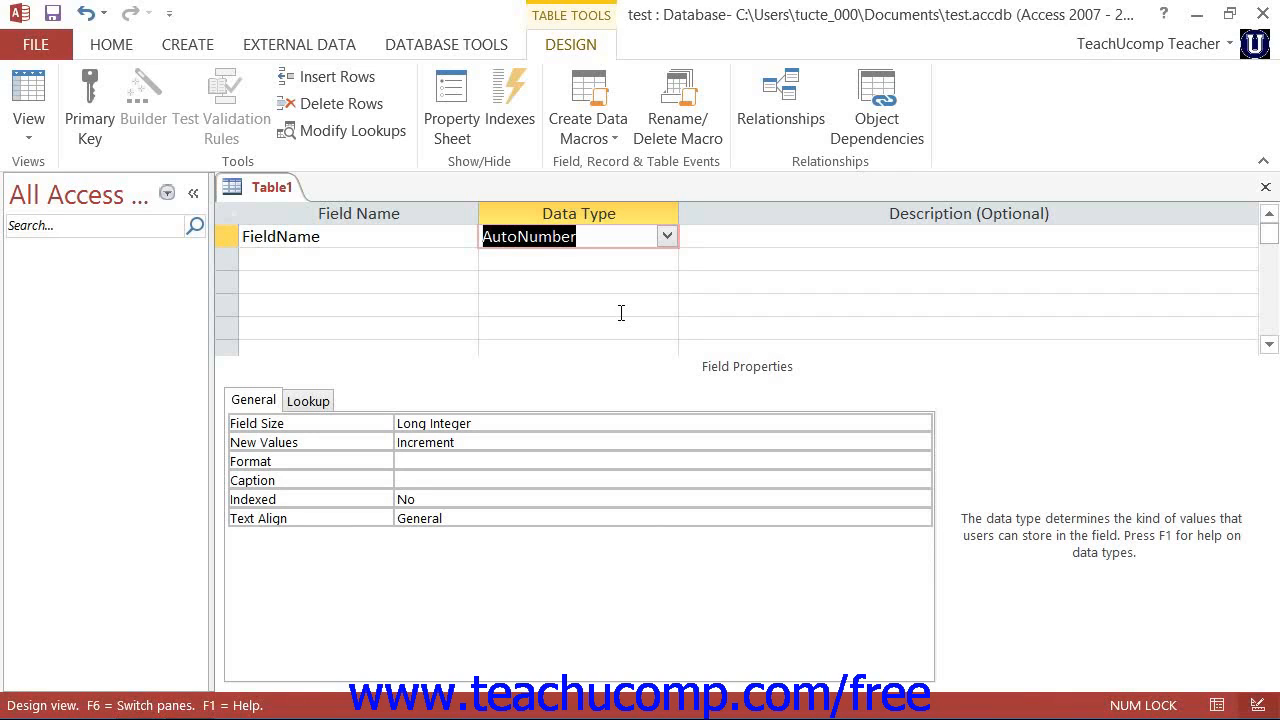
left_click(666, 236)
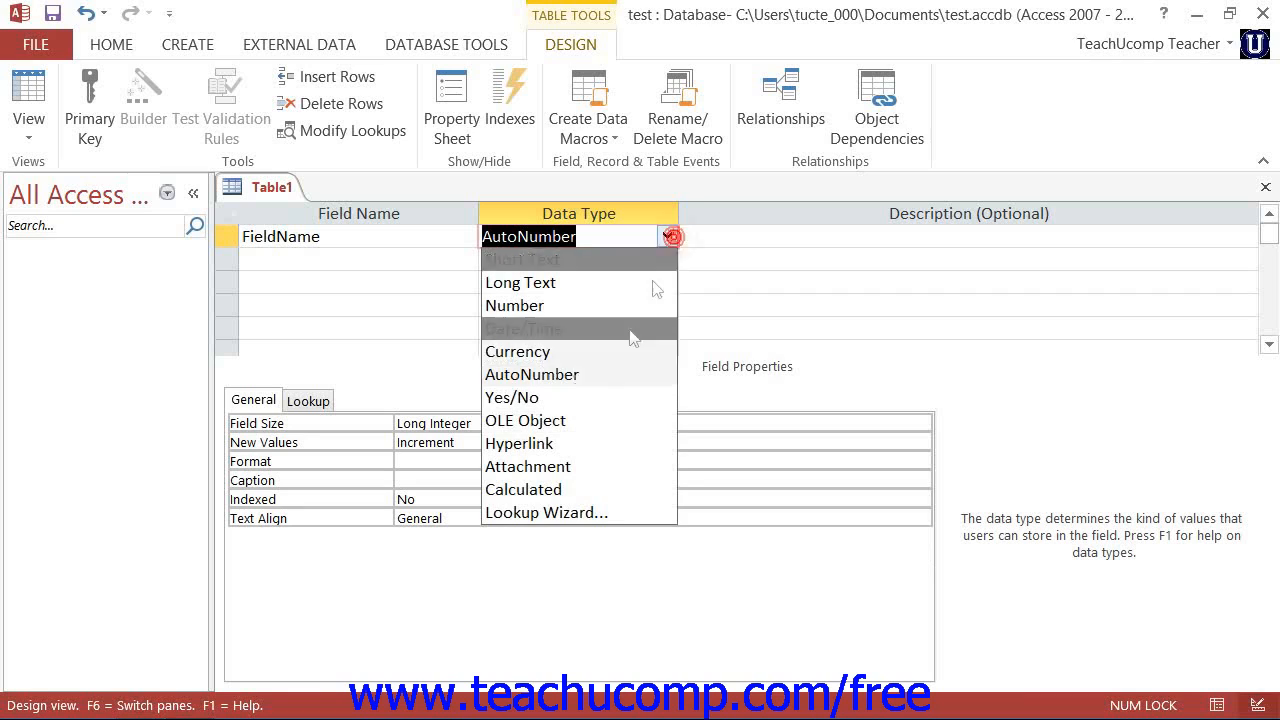
left_click(605, 398)
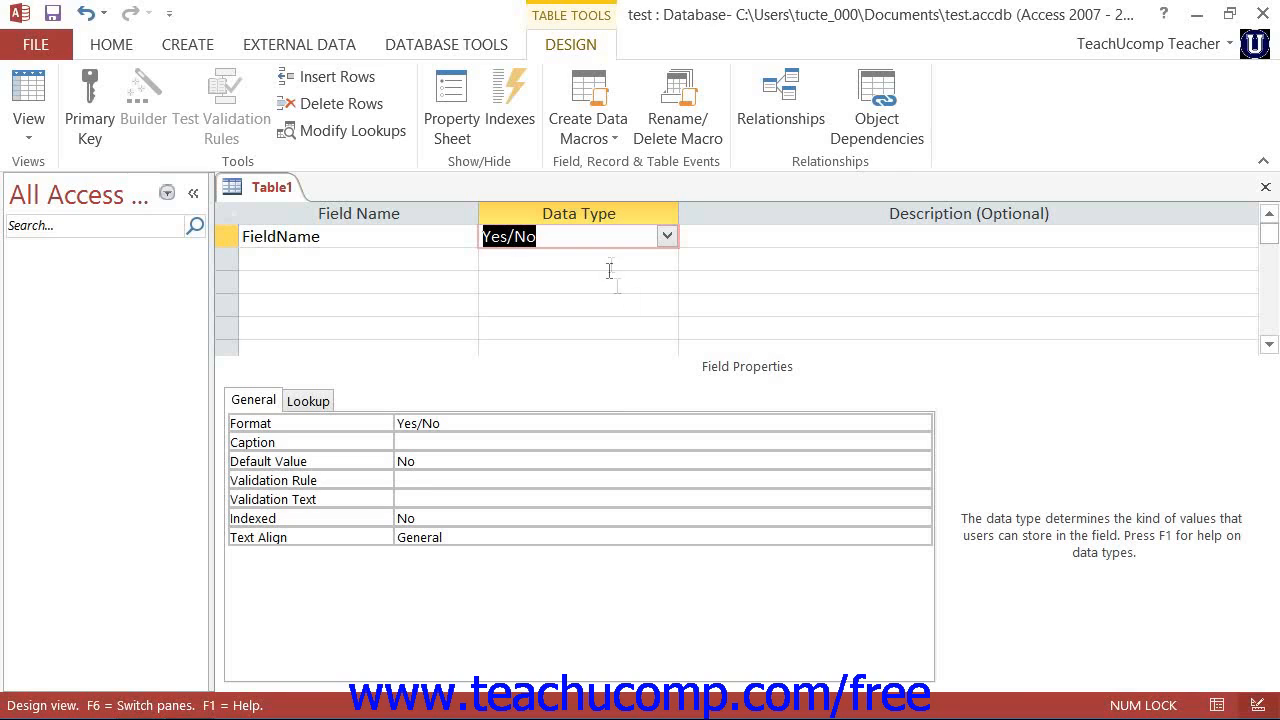
Try the OLE Object, Hyperlink and Attachment data types in turn on FieldName.
left_click(666, 236)
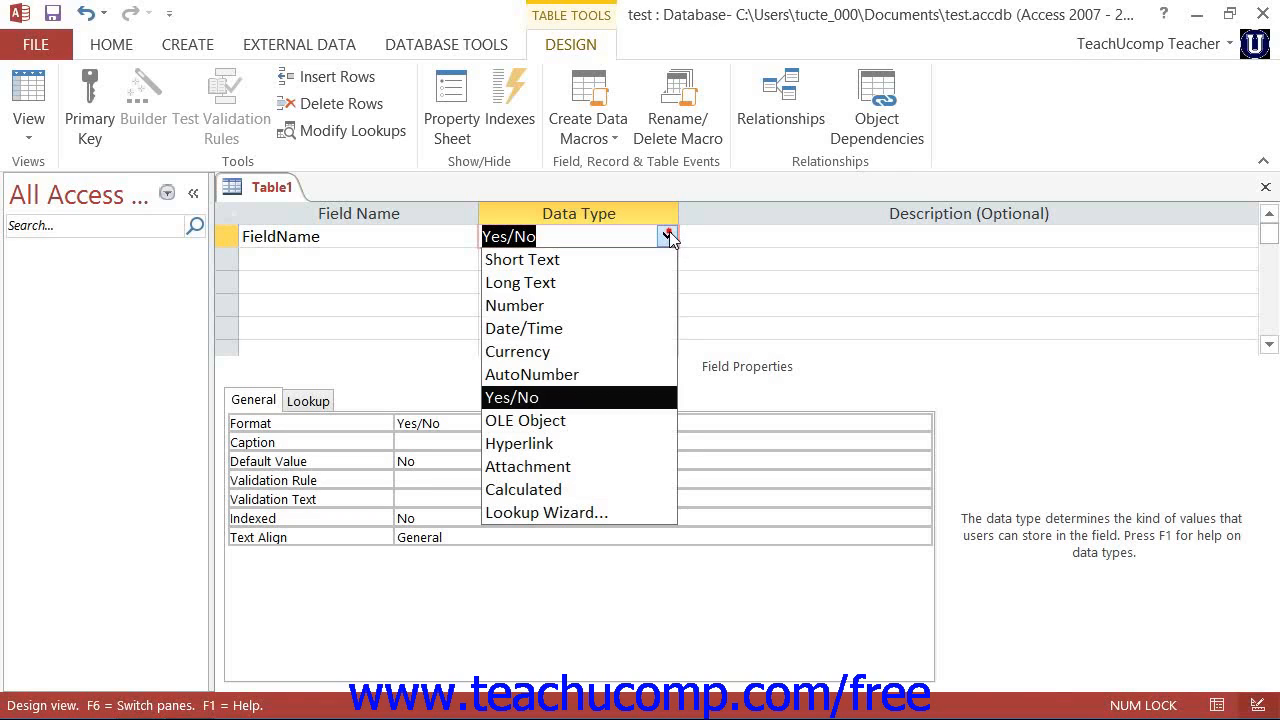
left_click(622, 421)
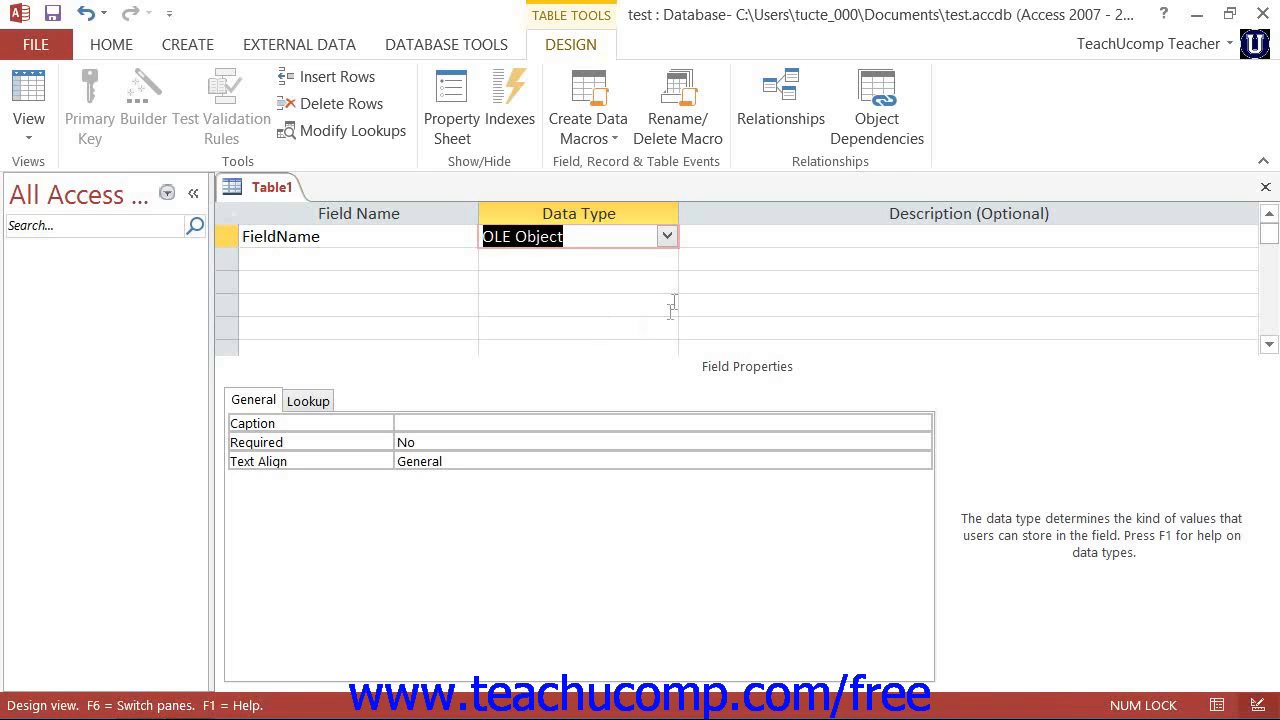
left_click(666, 236)
left_click(630, 445)
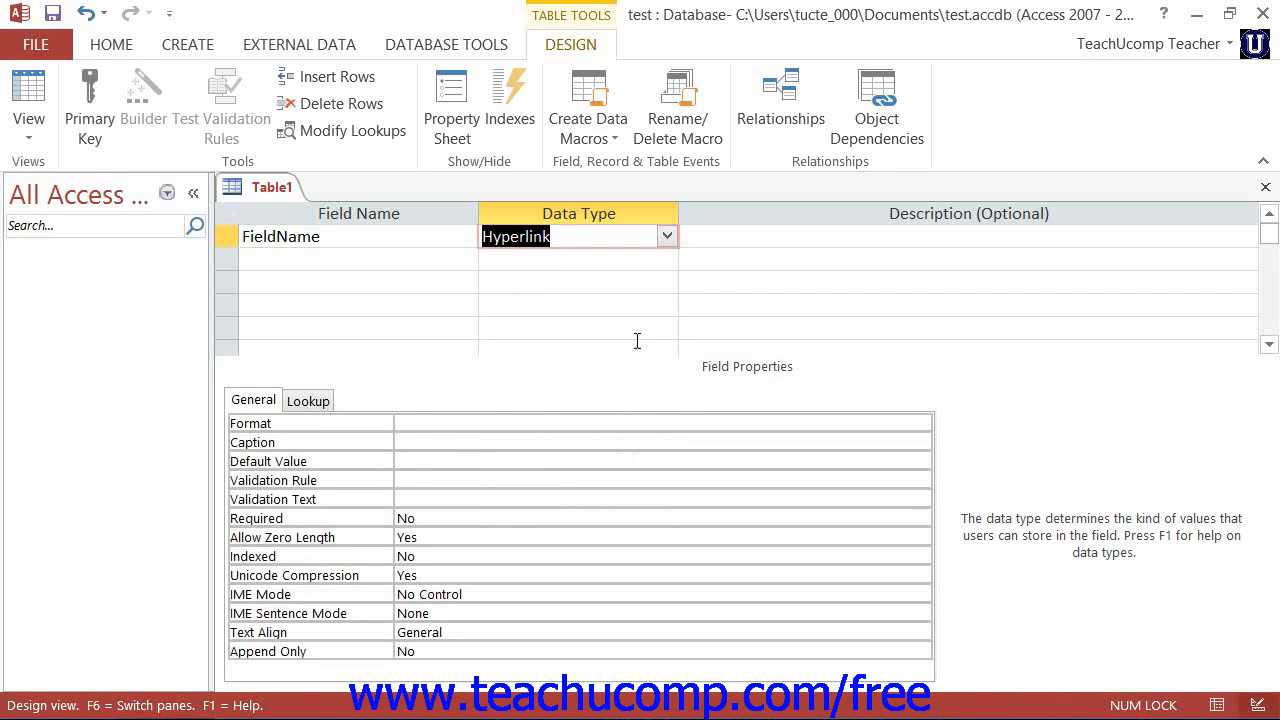
left_click(666, 236)
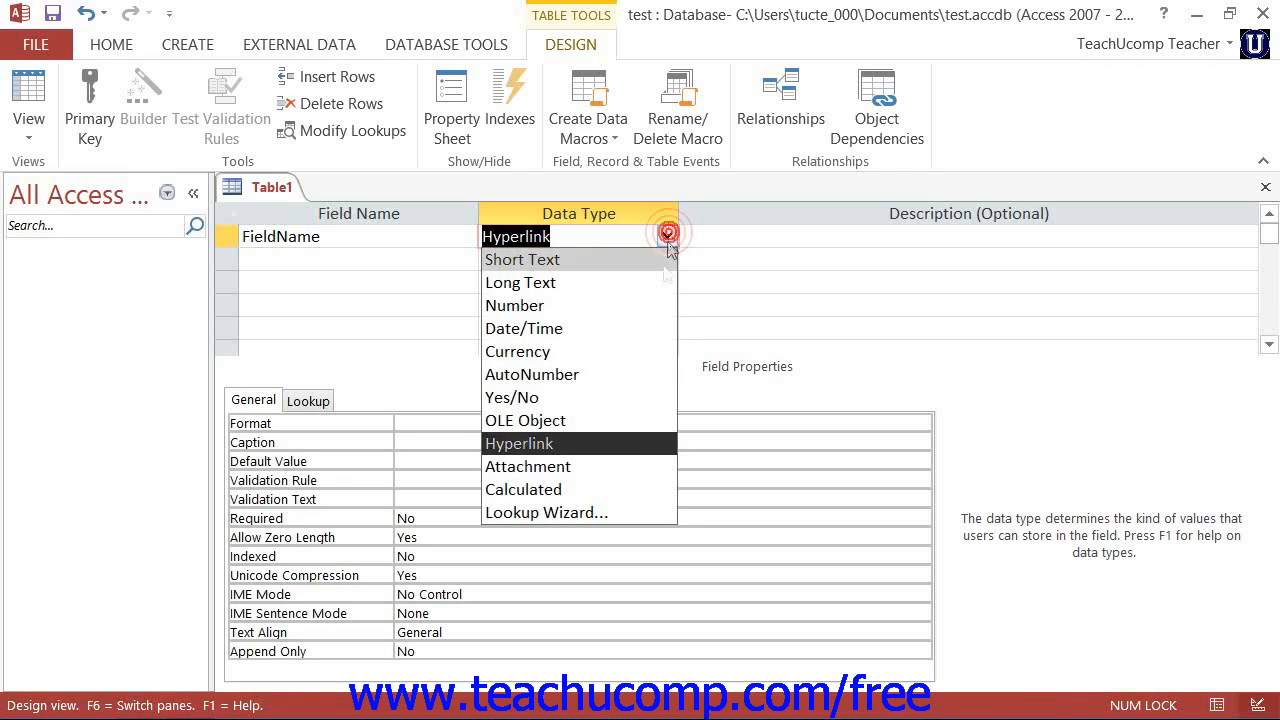
left_click(610, 466)
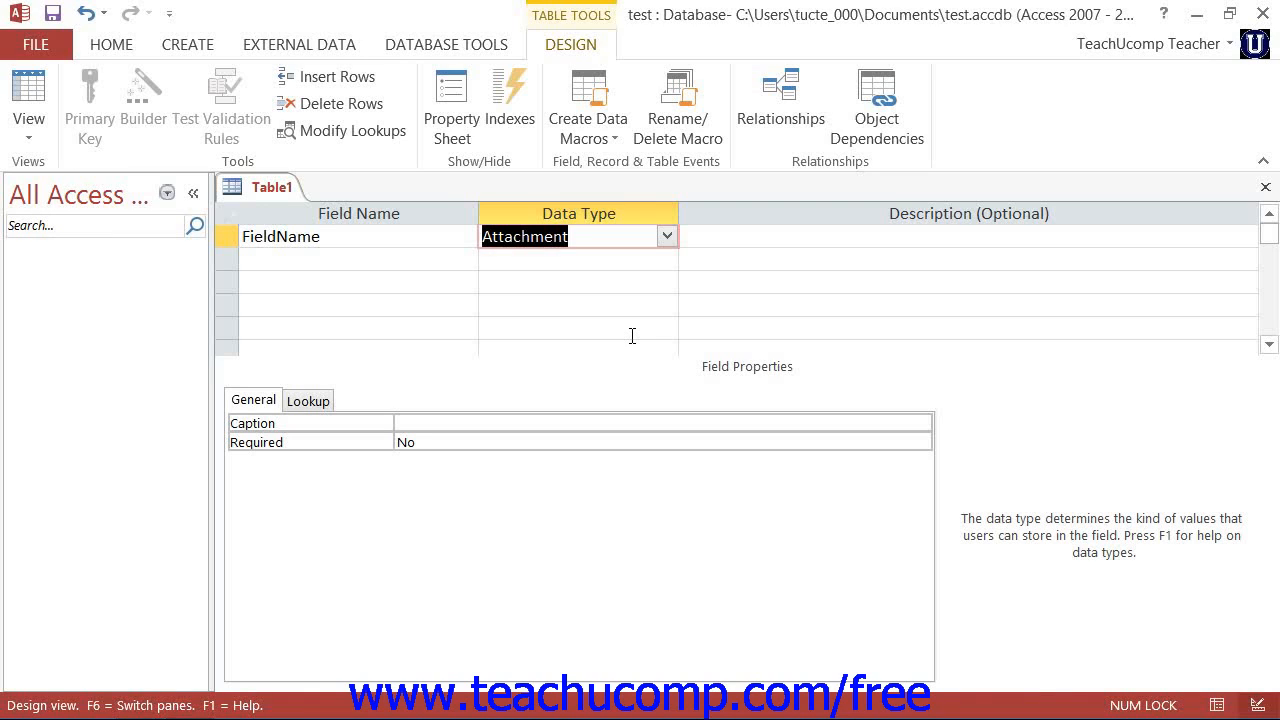
Try the Calculated data type on FieldName without entering an expression, and return the field to Short Text.
left_click(664, 237)
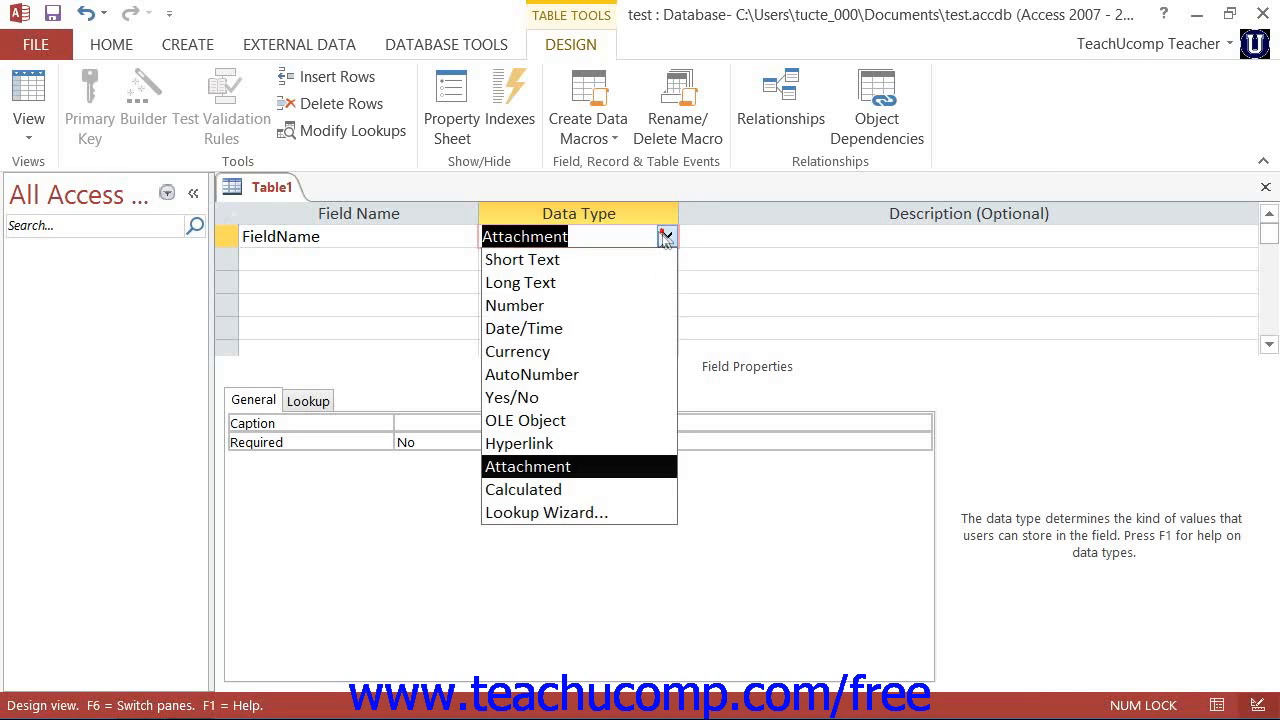
left_click(622, 489)
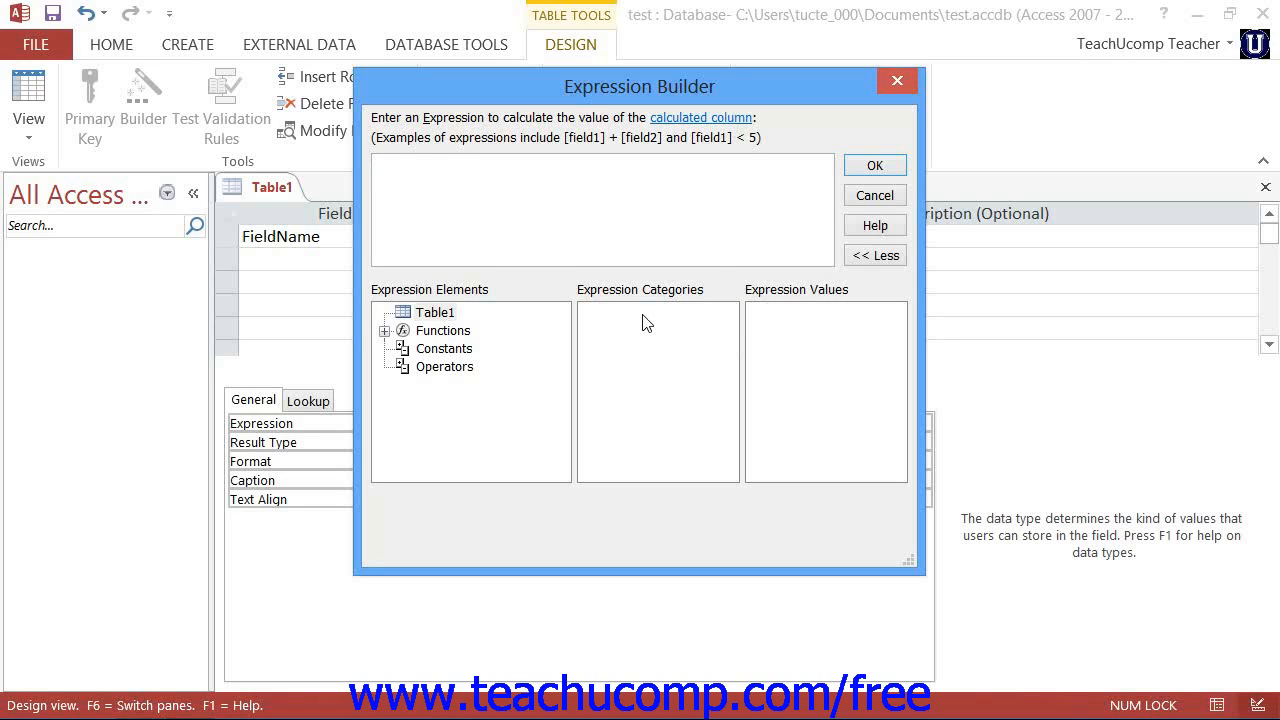
left_click(466, 183)
left_click(868, 195)
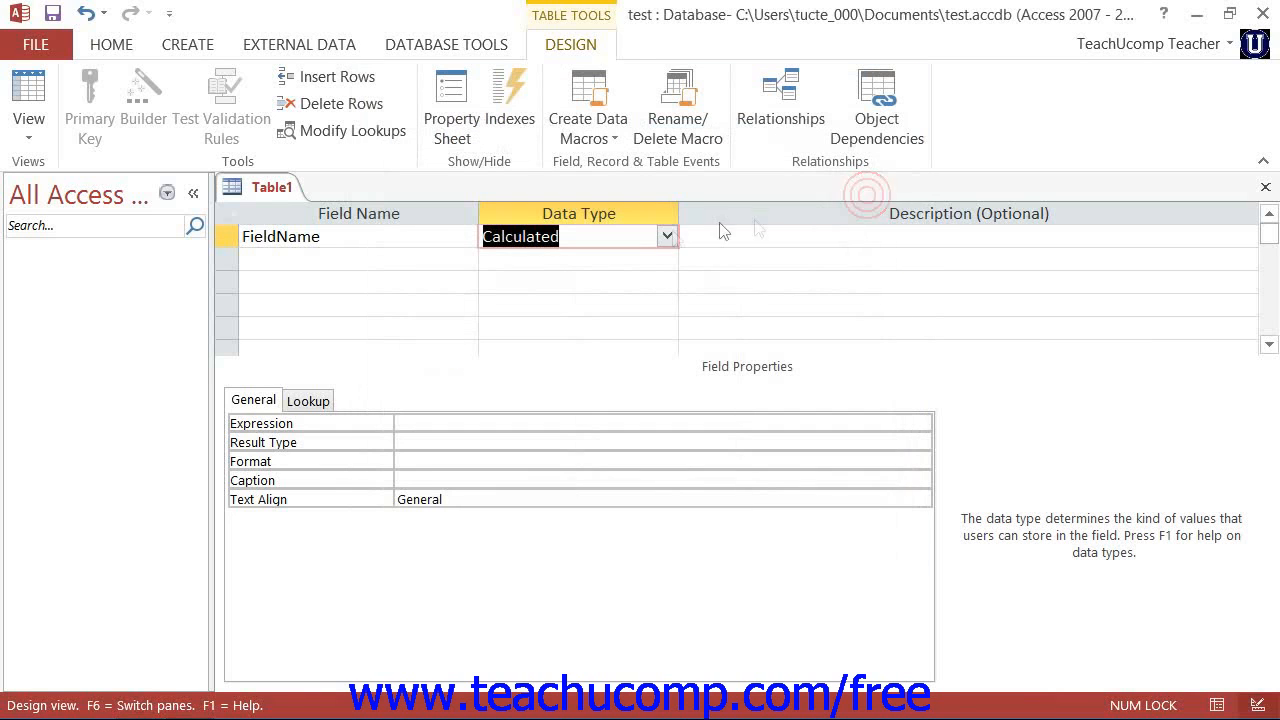
left_click(666, 236)
left_click(645, 261)
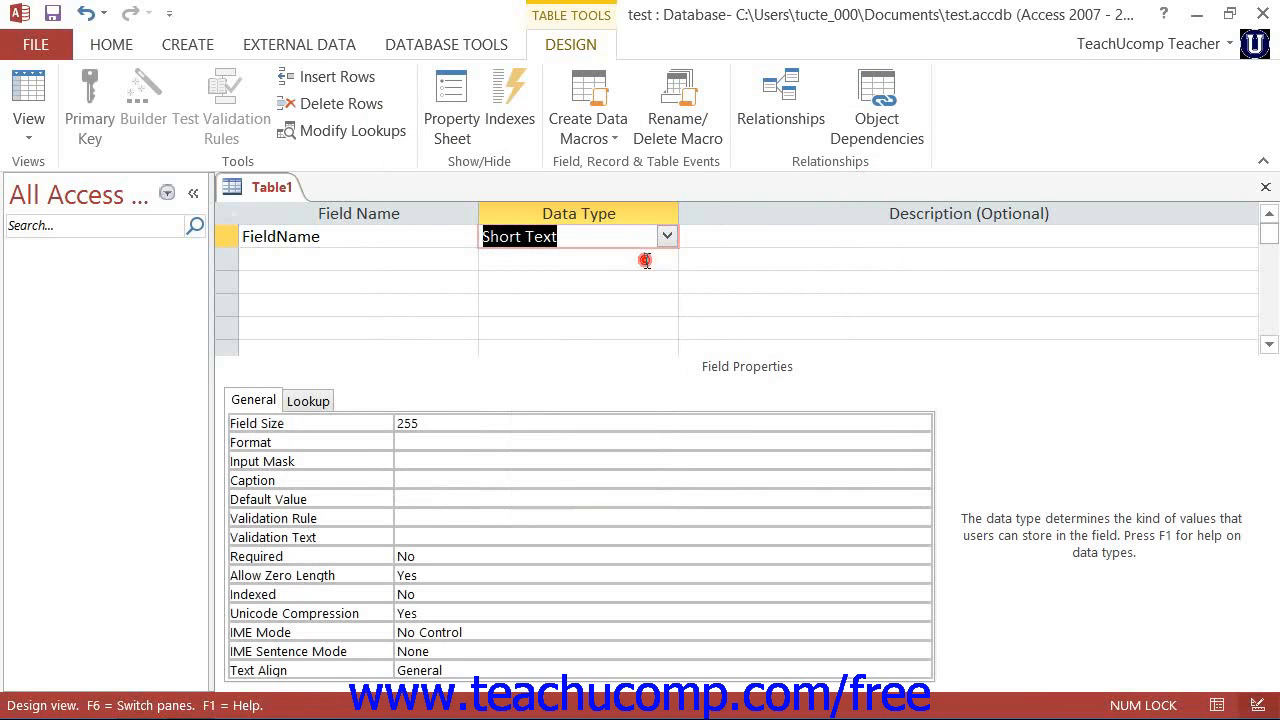
Start the Lookup Wizard for FieldName's data type and cancel it.
left_click(666, 236)
left_click(645, 510)
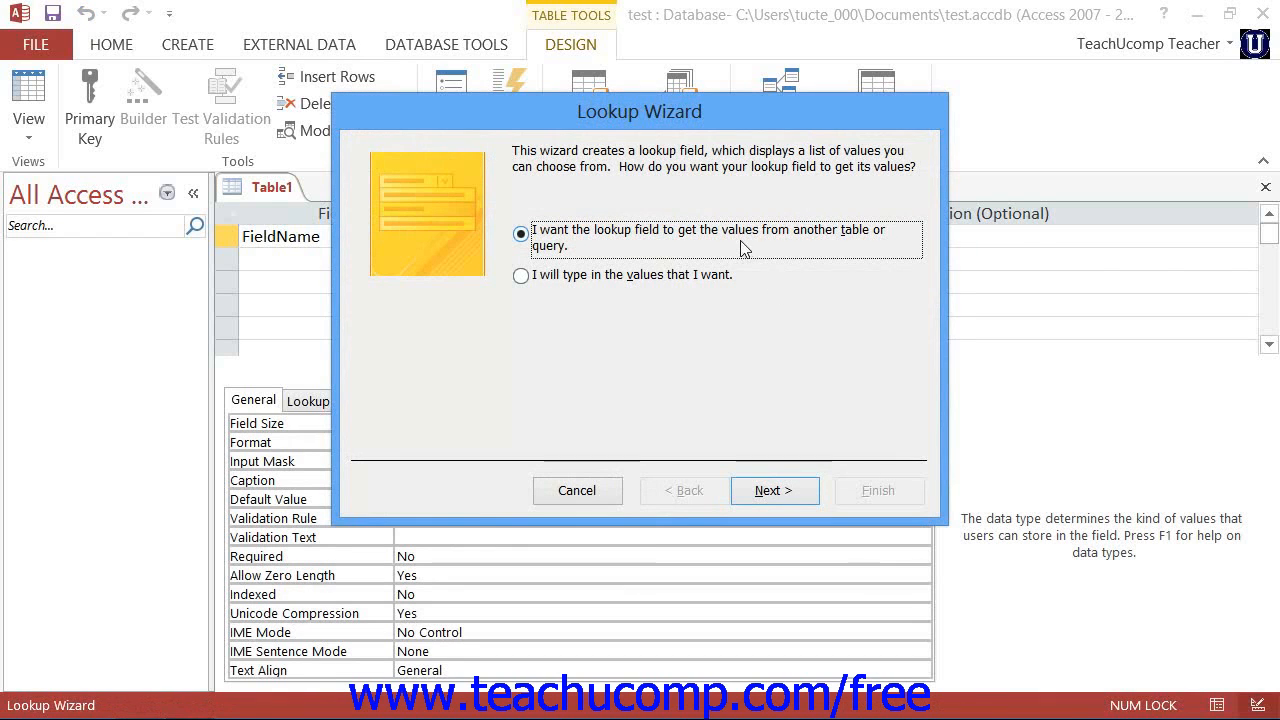
left_click(580, 491)
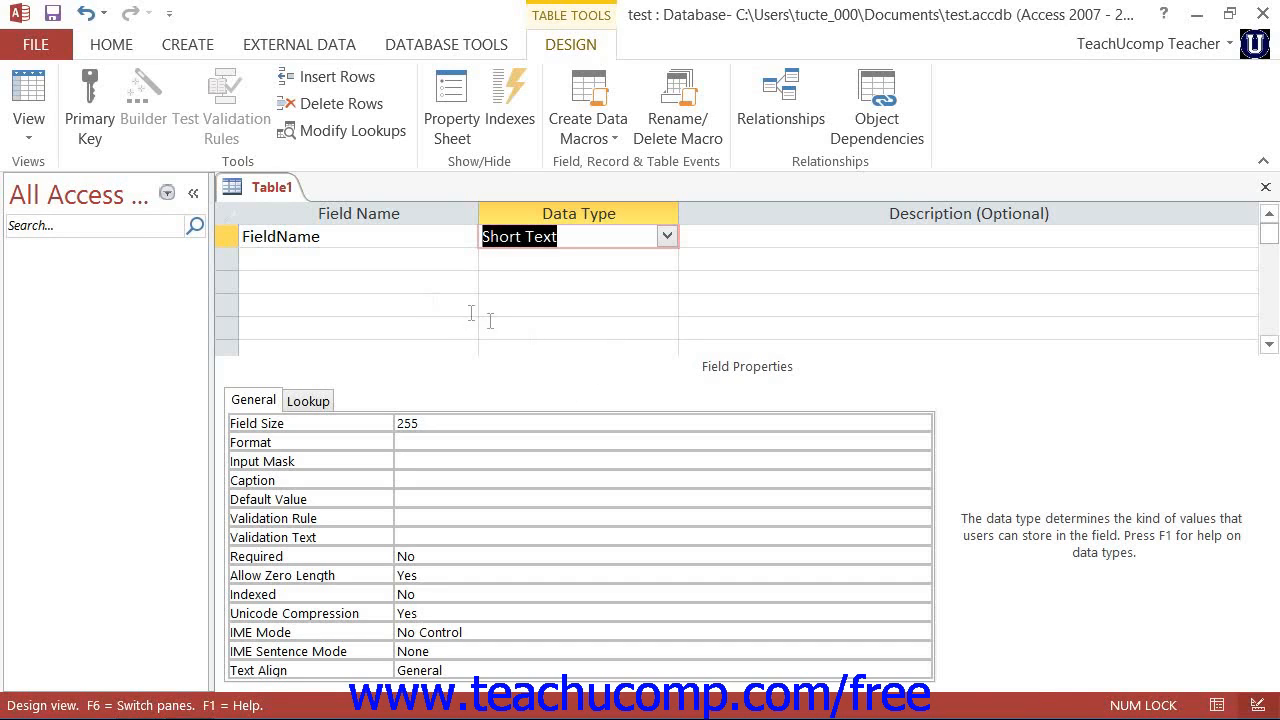
Select the FieldName row and show the Property Sheet with the table's properties.
left_click(227, 236)
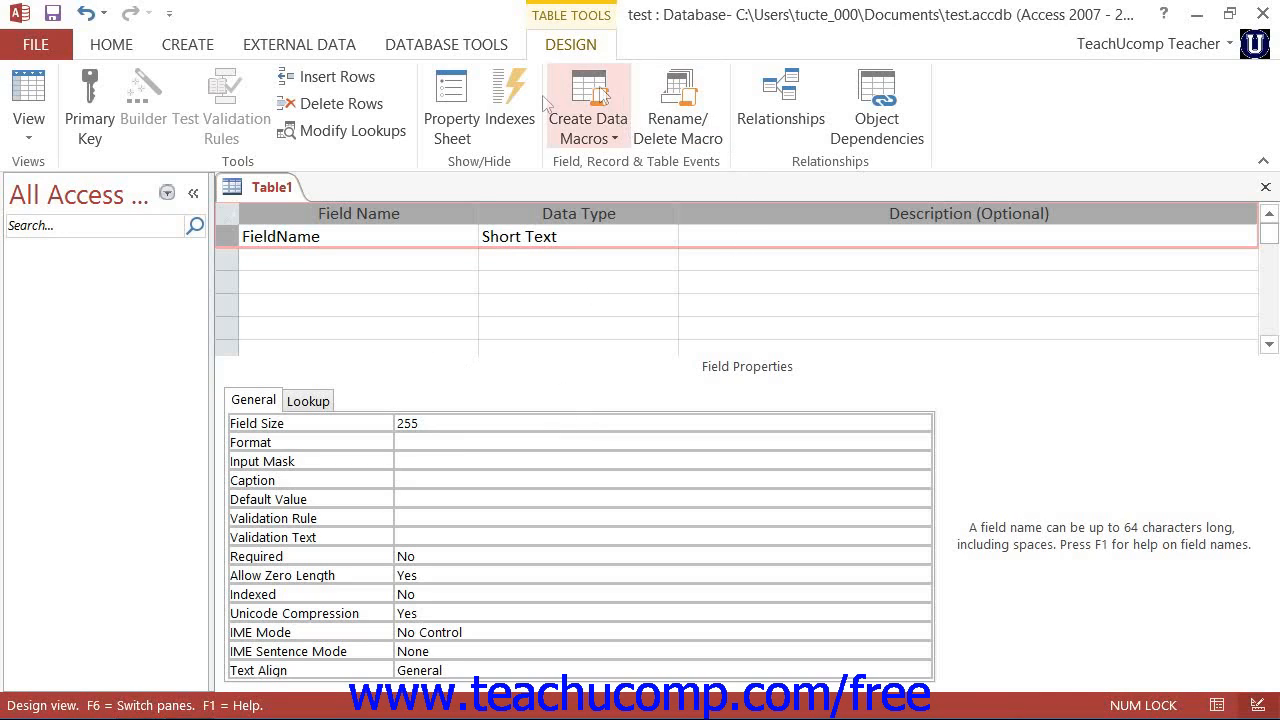
left_click(458, 108)
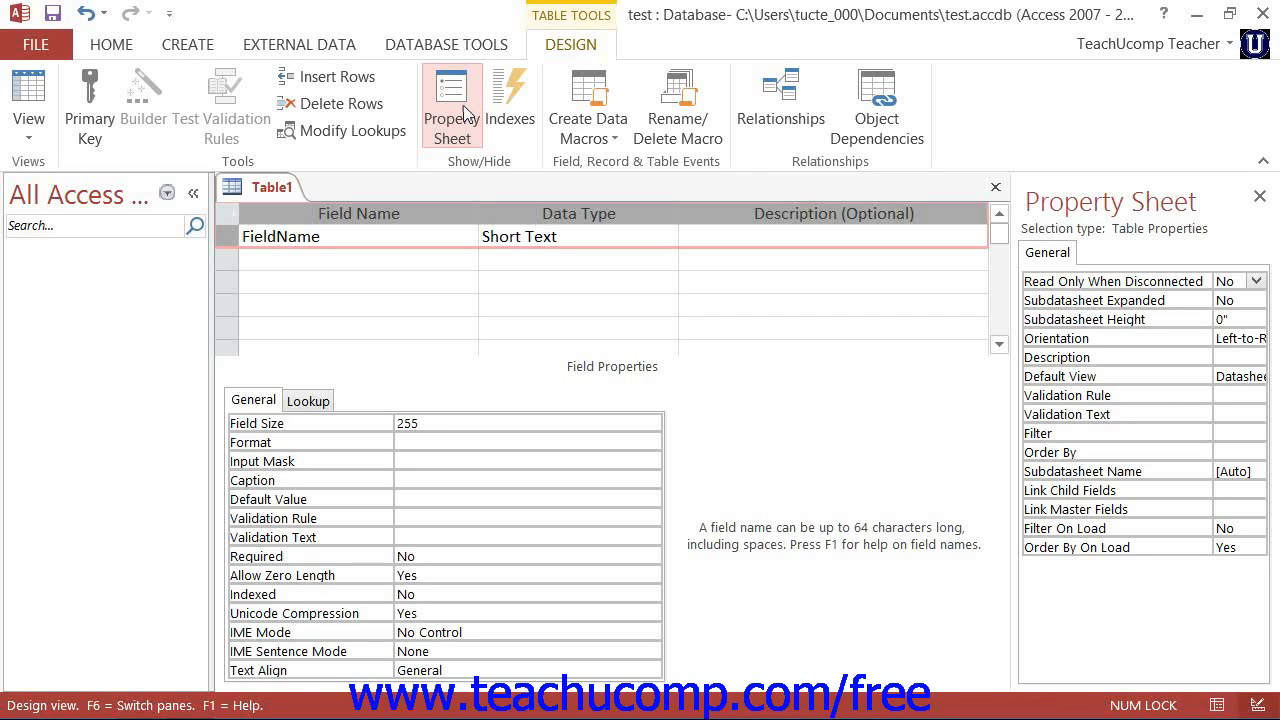
left_click(228, 237)
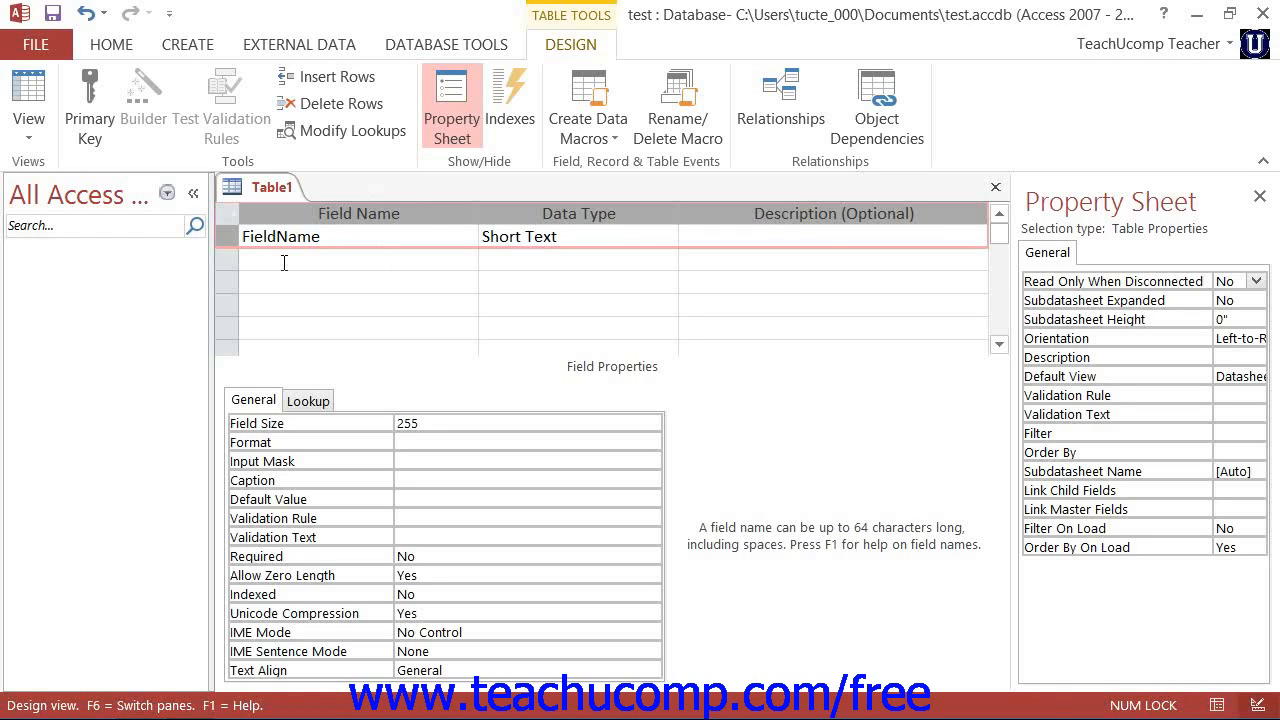
Examine FieldName's Lookup and General field properties, including Field Size, and hide the Property Sheet.
left_click(258, 400)
left_click(307, 401)
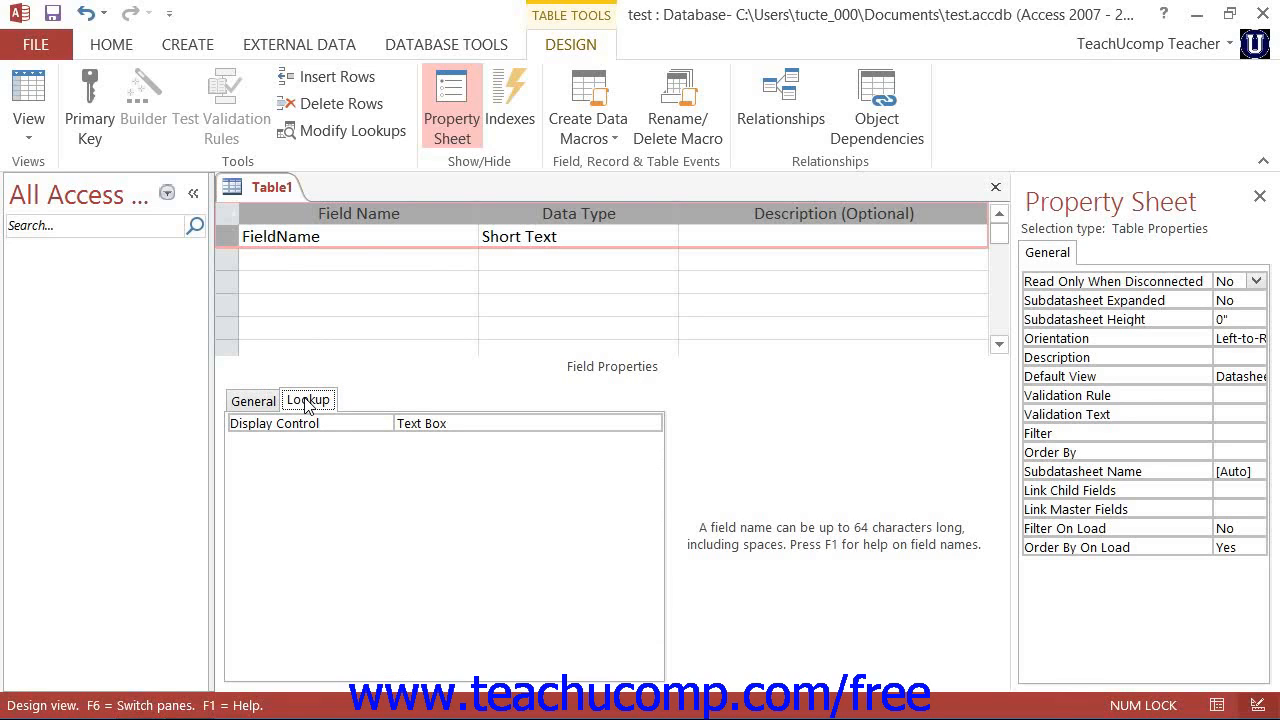
left_click(272, 404)
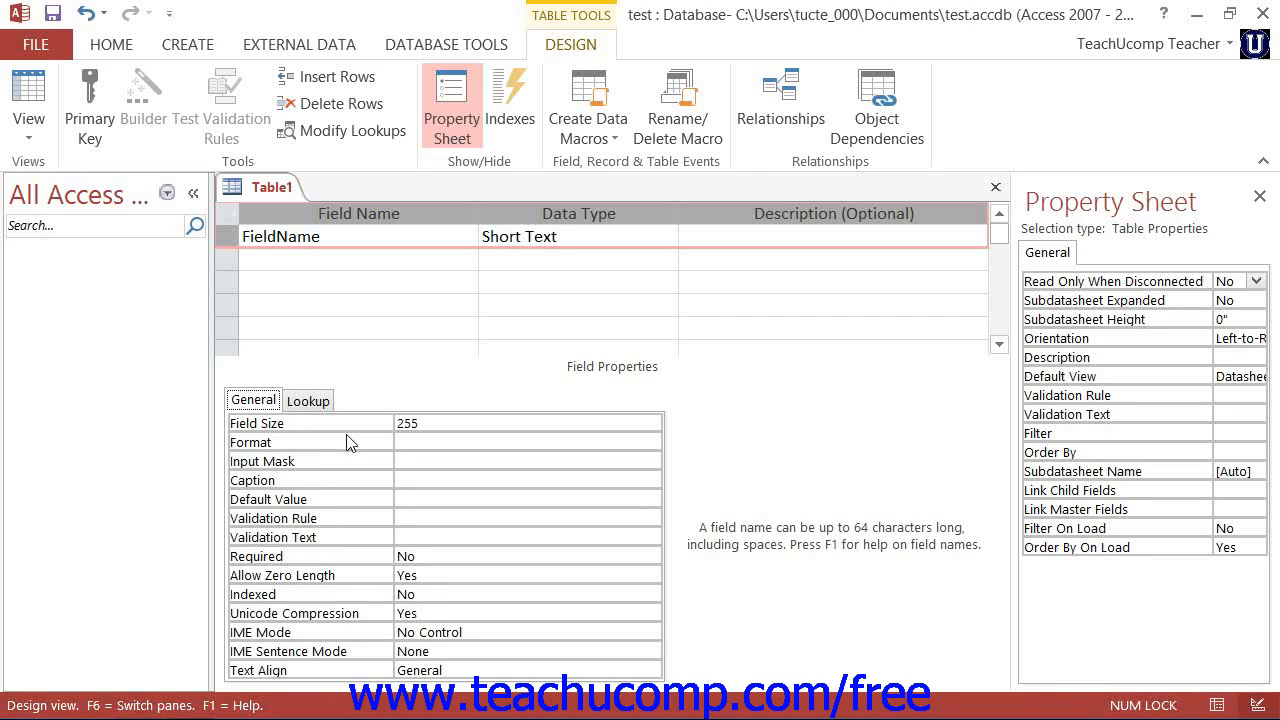
left_click(451, 426)
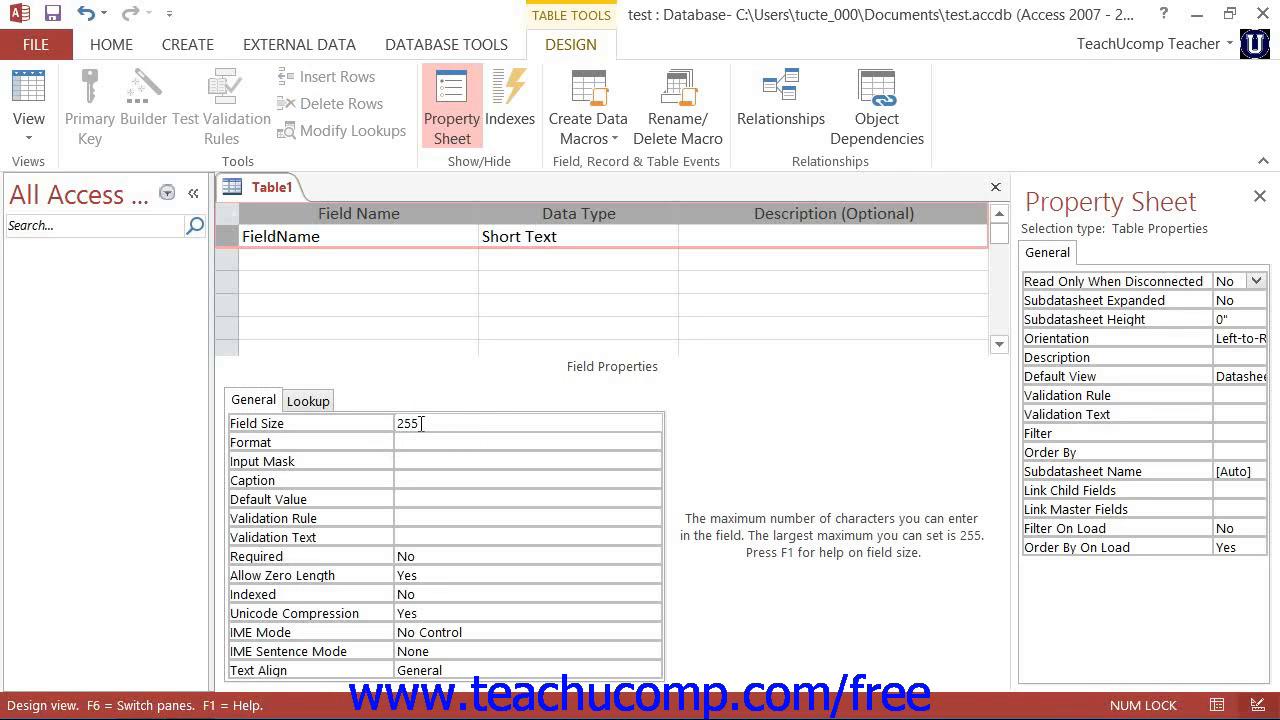
left_click_drag(421, 423, 380, 421)
left_click(437, 128)
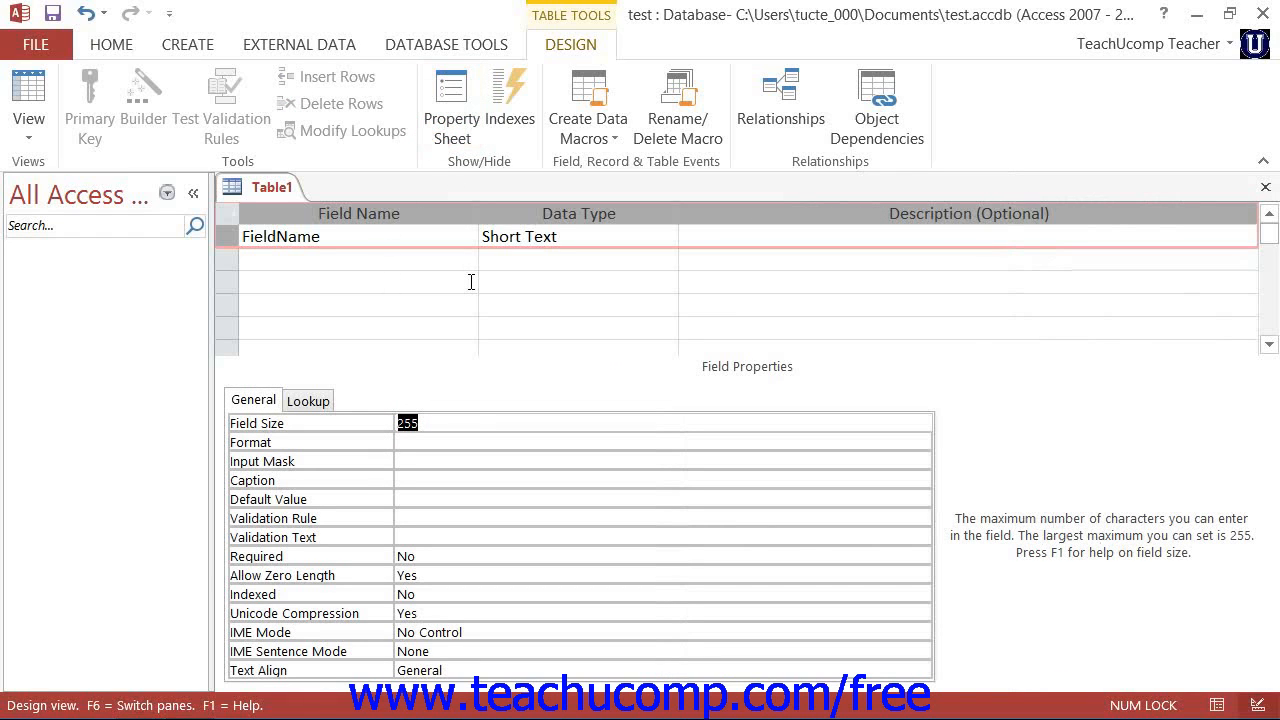